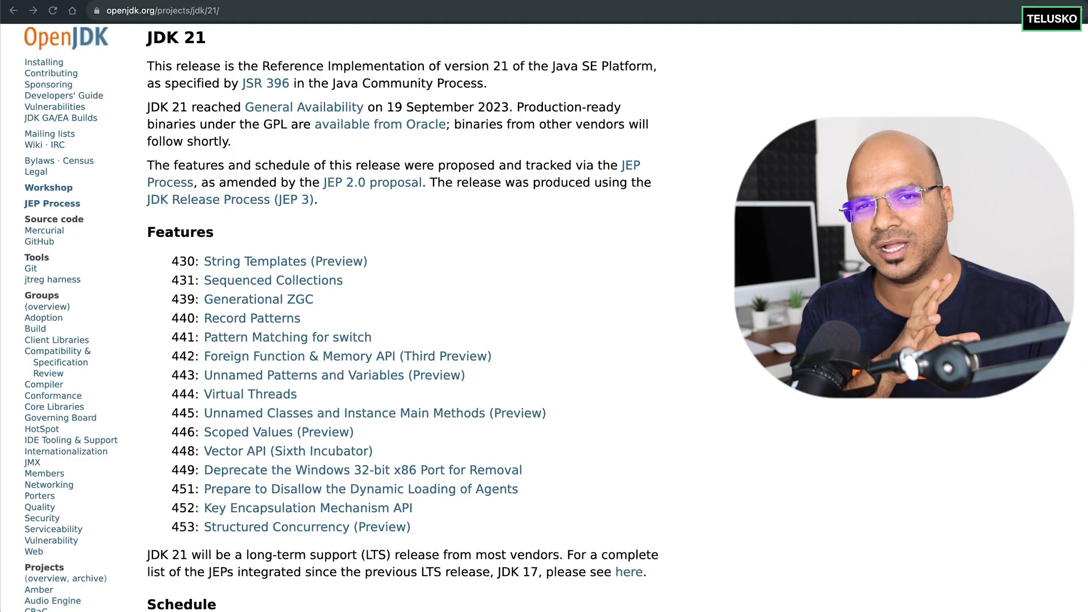
scroll(409, 340, down, 1)
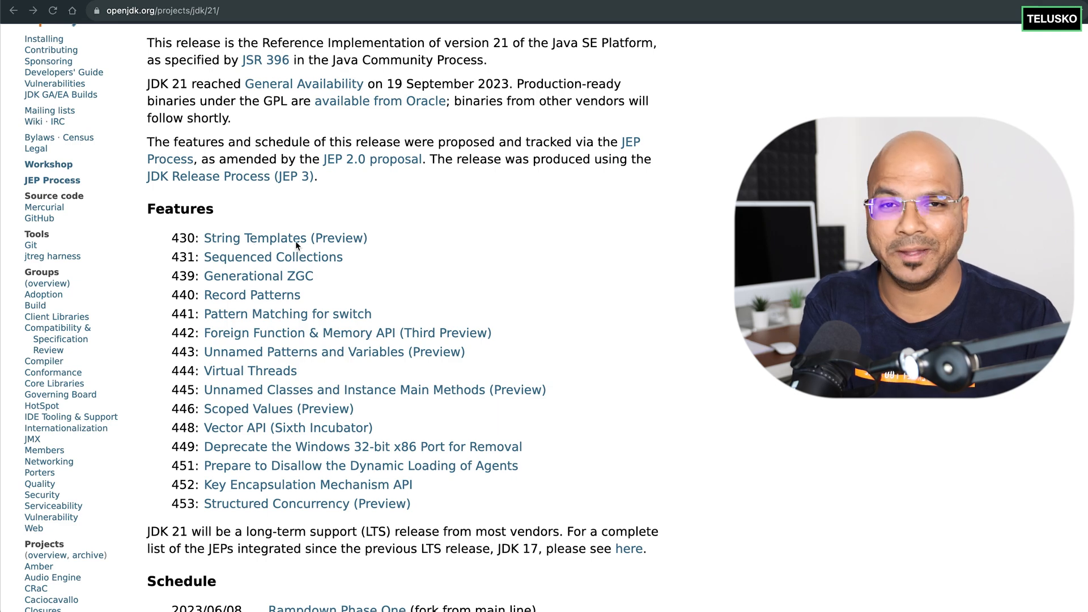
scroll(483, 245, up, 1)
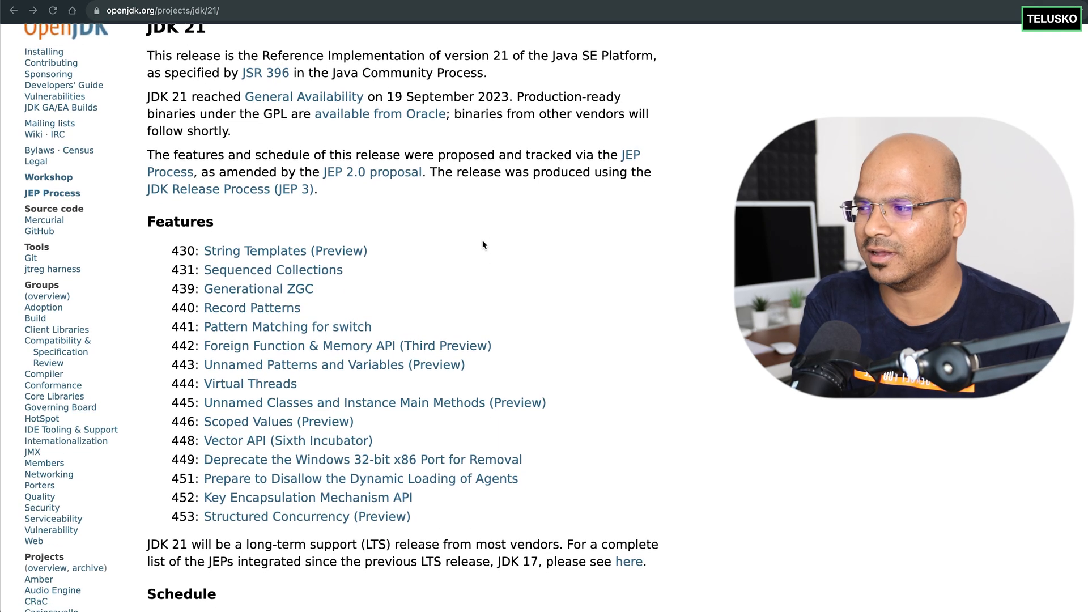
scroll(483, 245, down, 1)
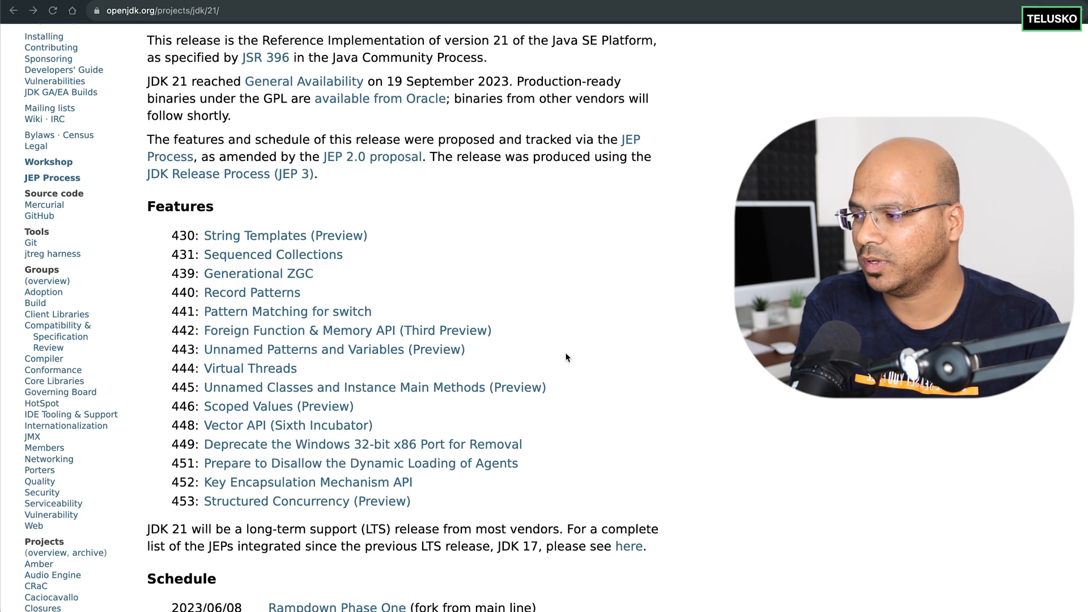
scroll(550, 353, down, 1)
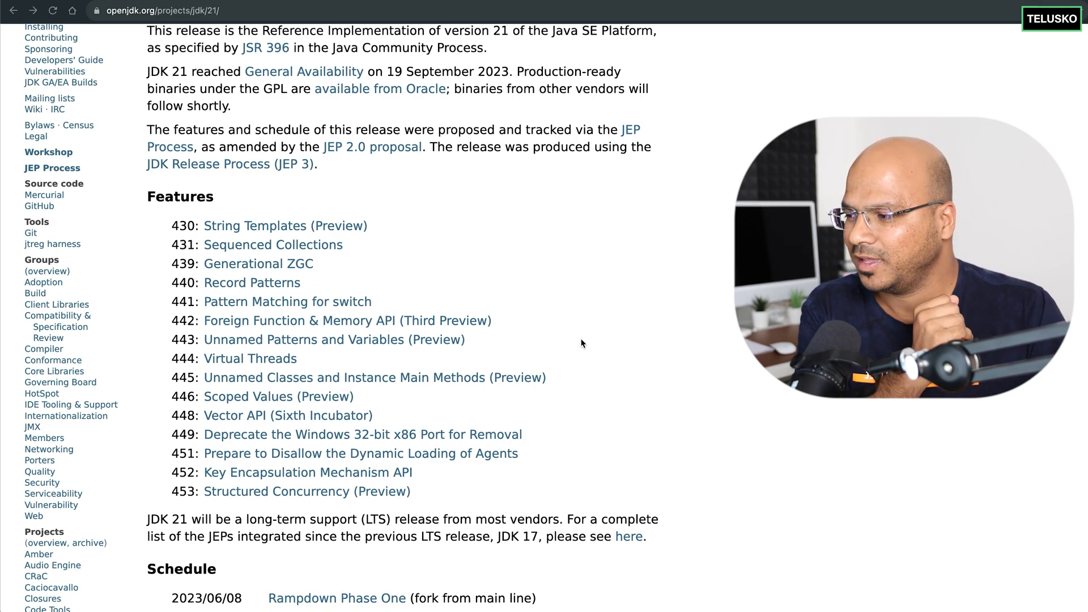
scroll(582, 343, down, 1)
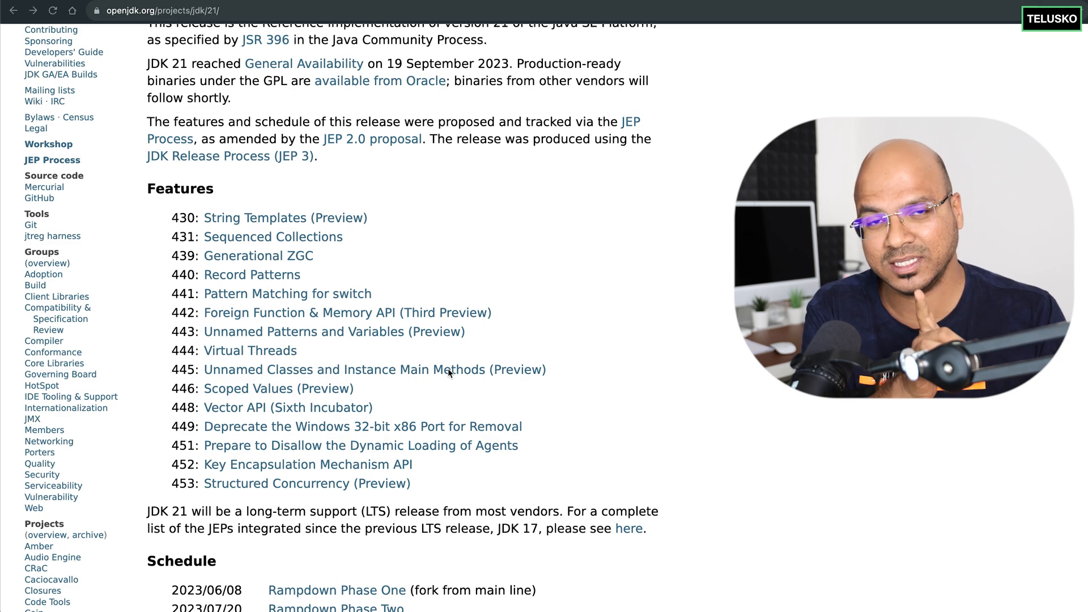
scroll(448, 368, down, 1)
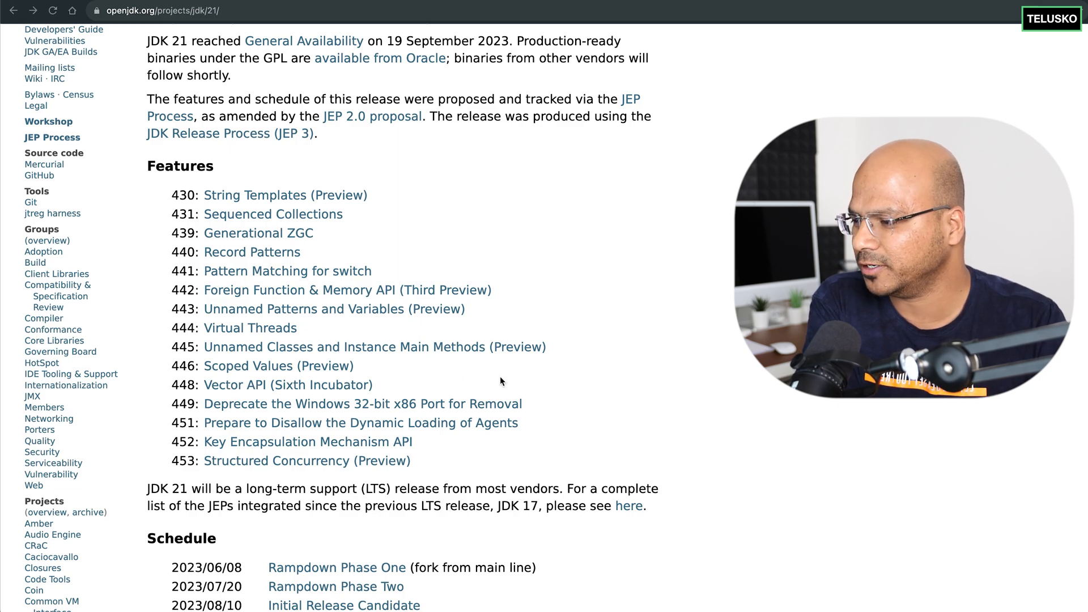
scroll(426, 378, down, 1)
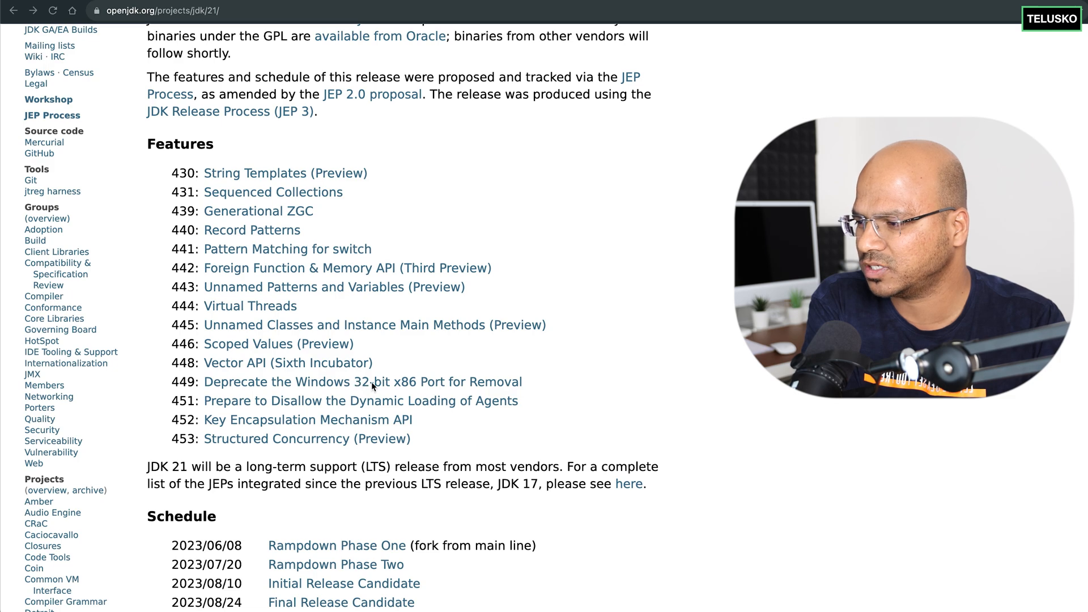
scroll(580, 365, down, 1)
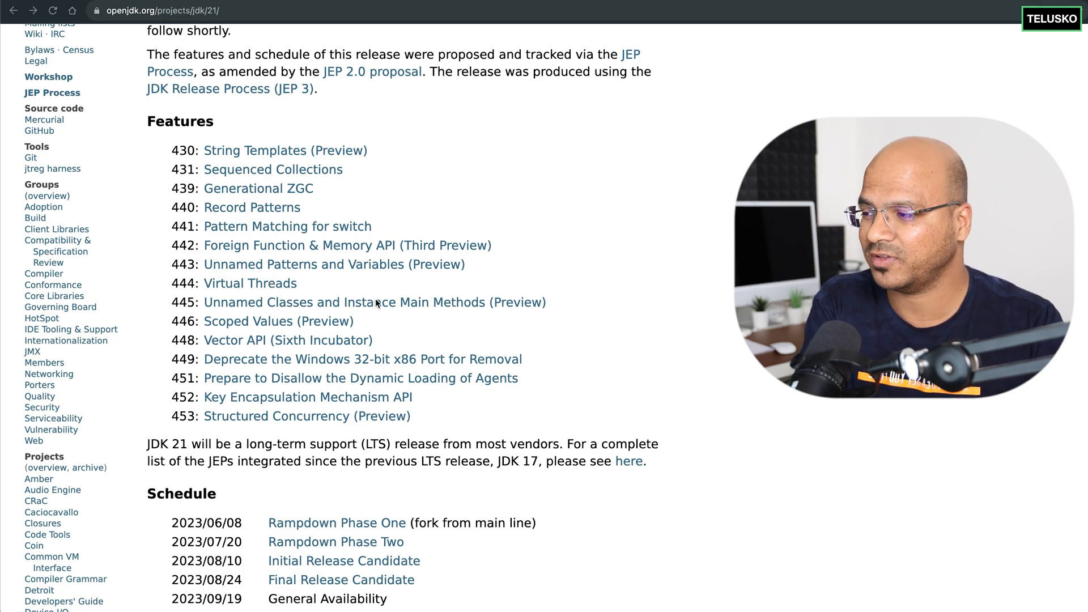
scroll(702, 295, down, 2)
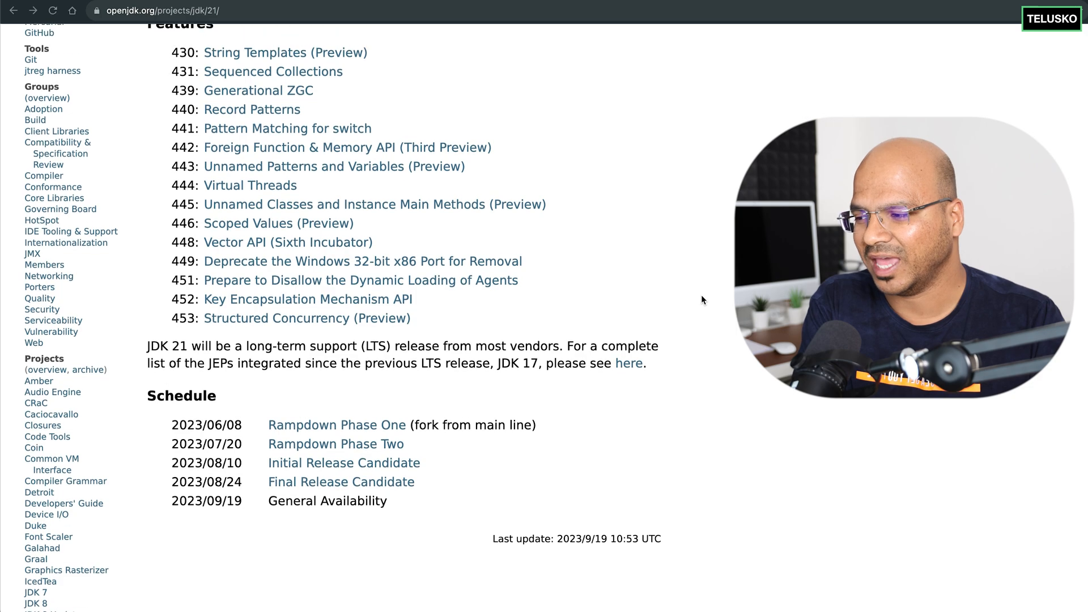
scroll(702, 295, up, 2)
scroll(702, 296, up, 2)
scroll(701, 295, up, 1)
scroll(702, 295, up, 2)
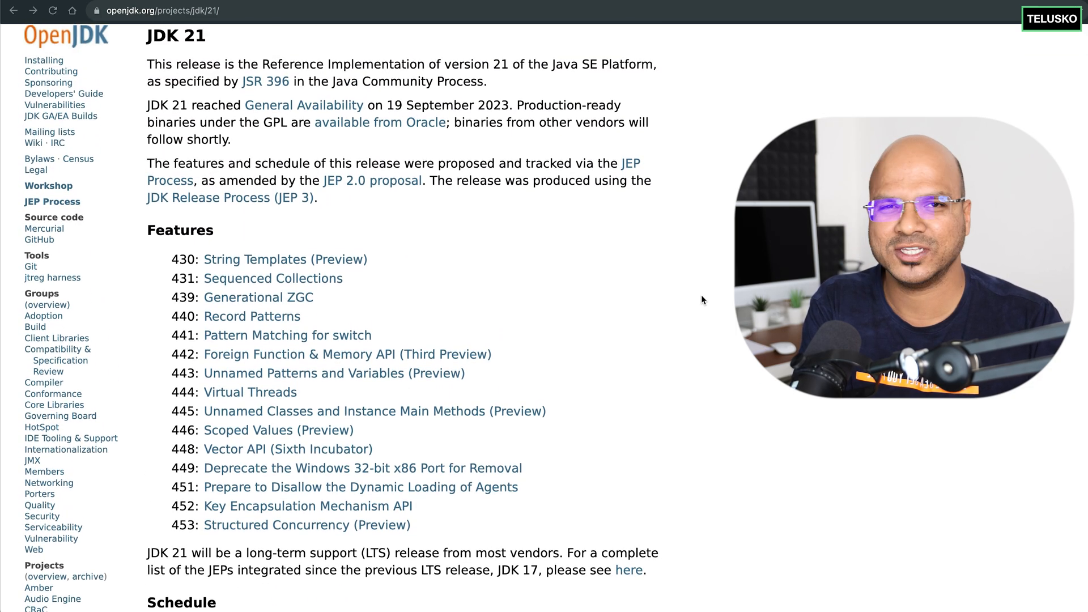
scroll(702, 295, down, 2)
scroll(702, 296, down, 2)
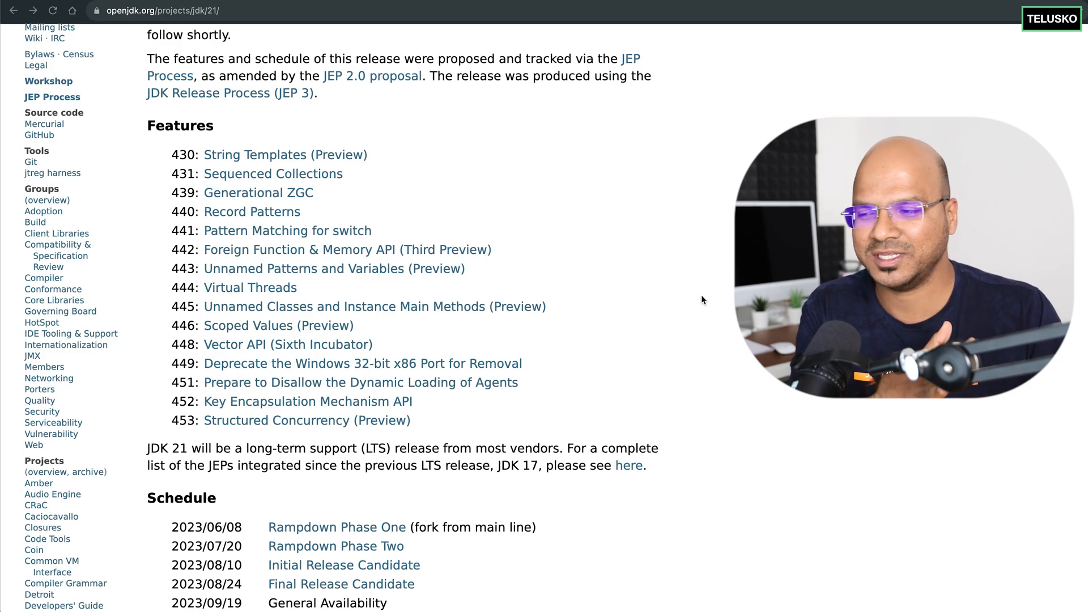
scroll(701, 295, up, 4)
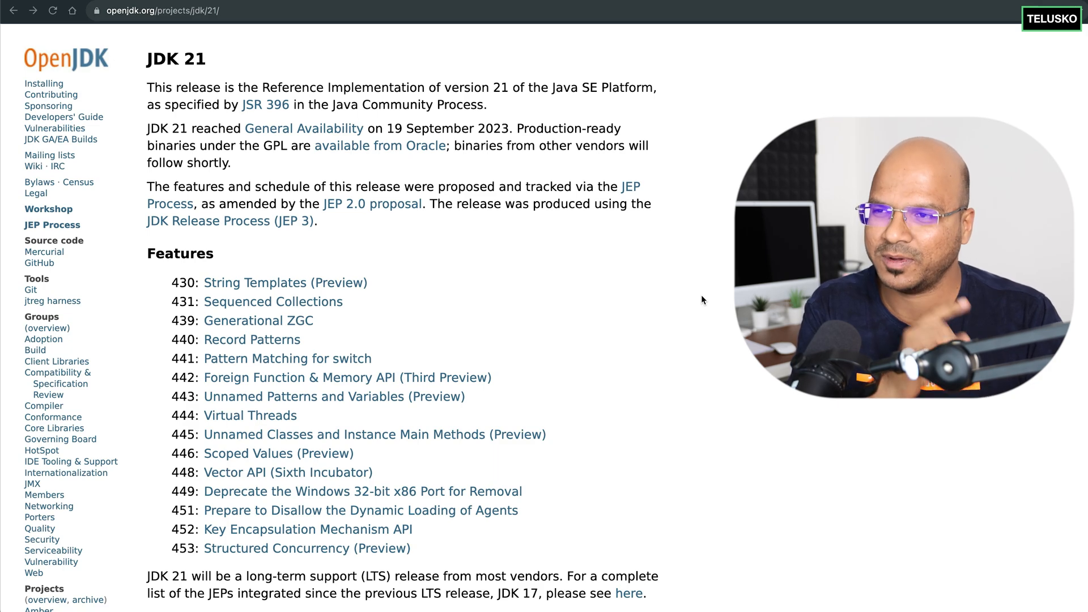
scroll(702, 295, down, 1)
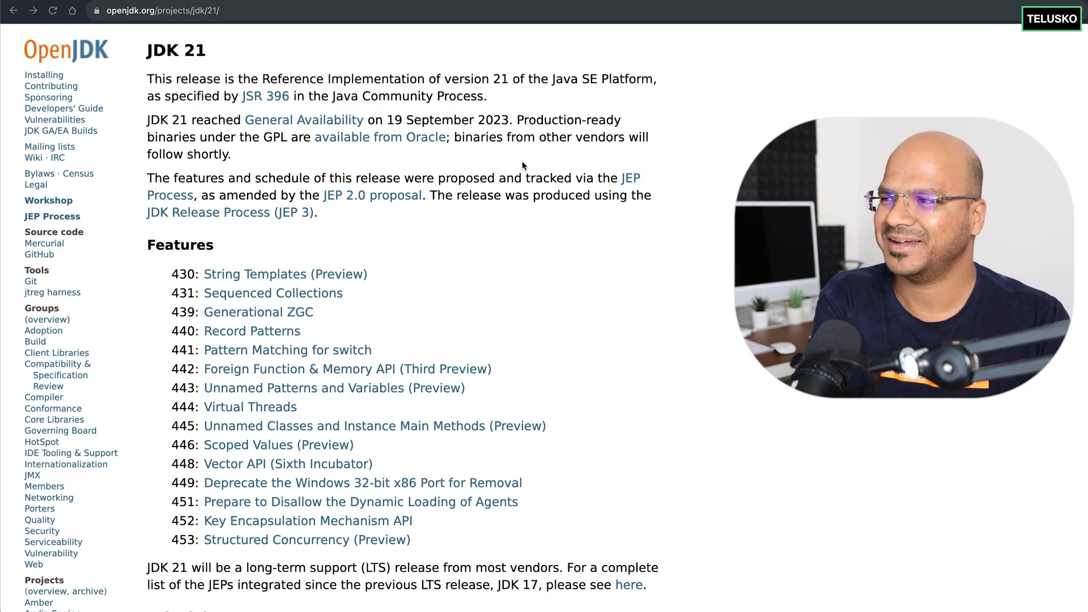
scroll(641, 310, down, 2)
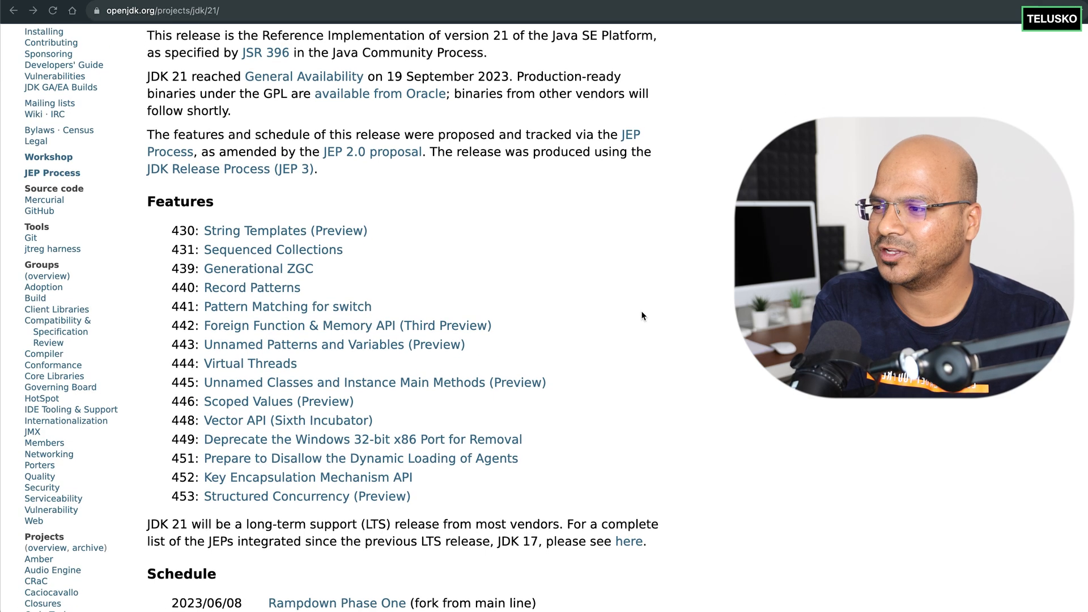
scroll(642, 310, down, 3)
scroll(641, 311, up, 3)
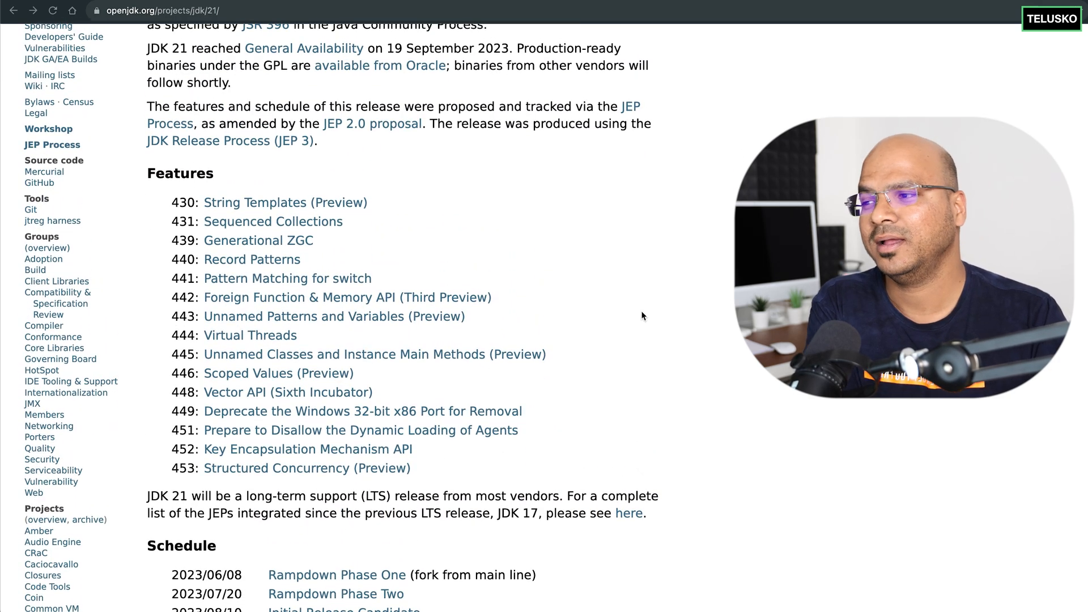
scroll(641, 310, down, 1)
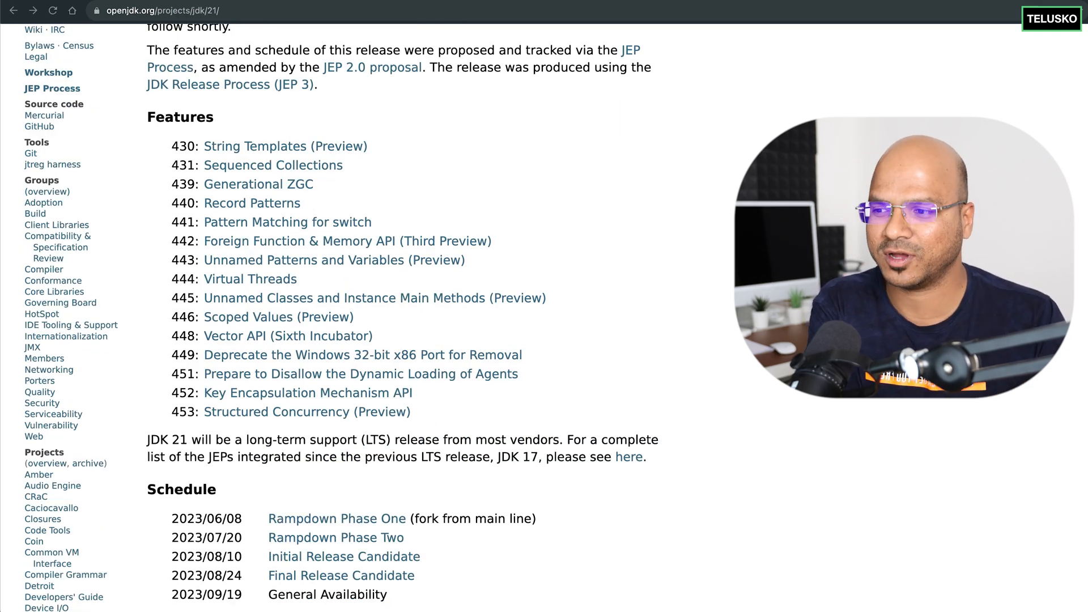
scroll(405, 340, down, 1)
scroll(404, 340, up, 3)
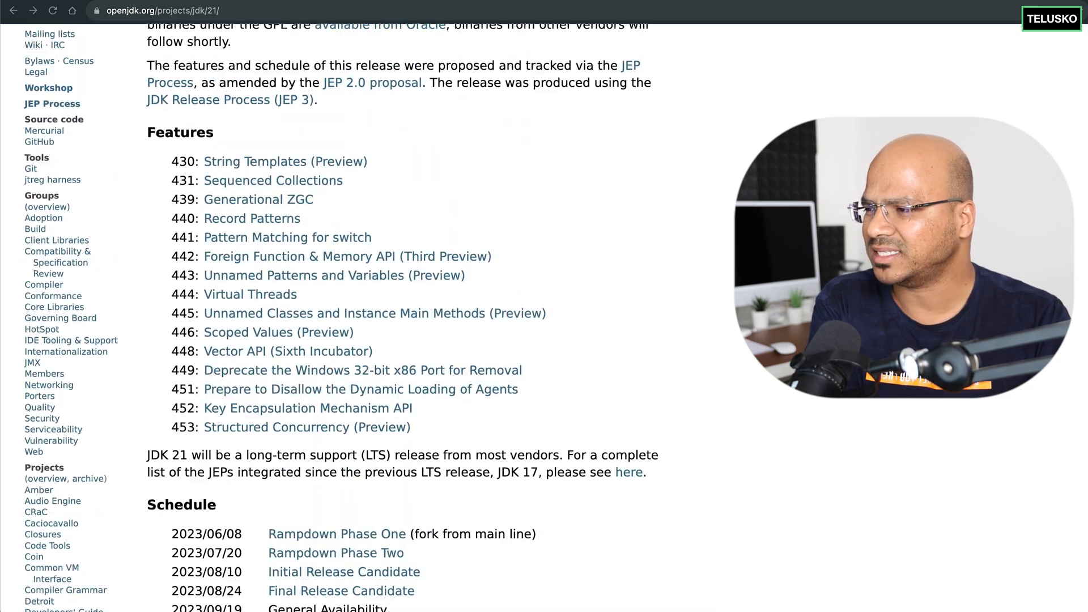
scroll(404, 341, up, 3)
scroll(403, 341, down, 1)
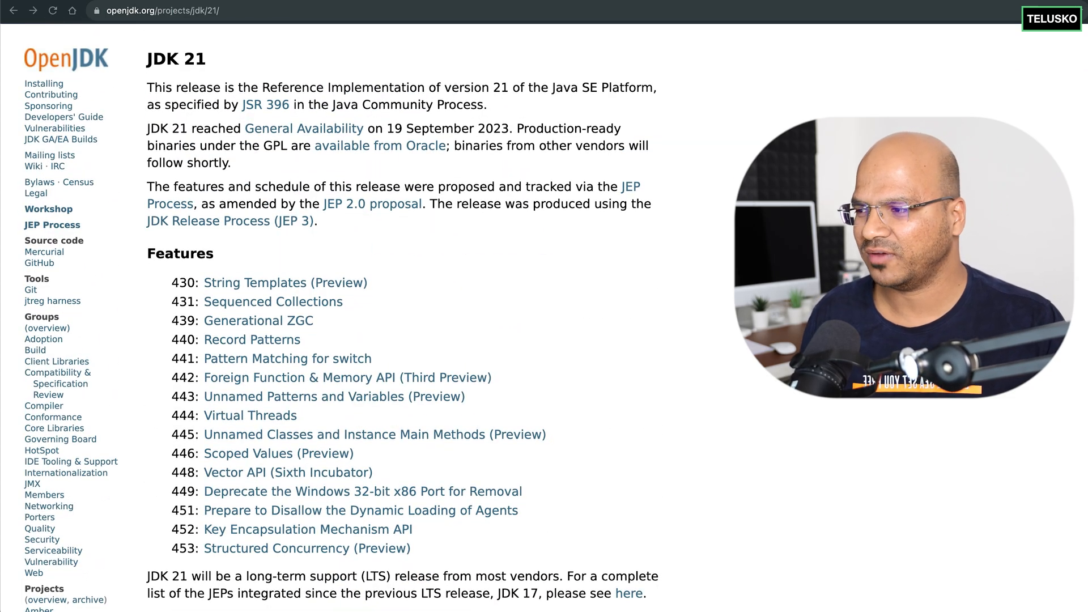